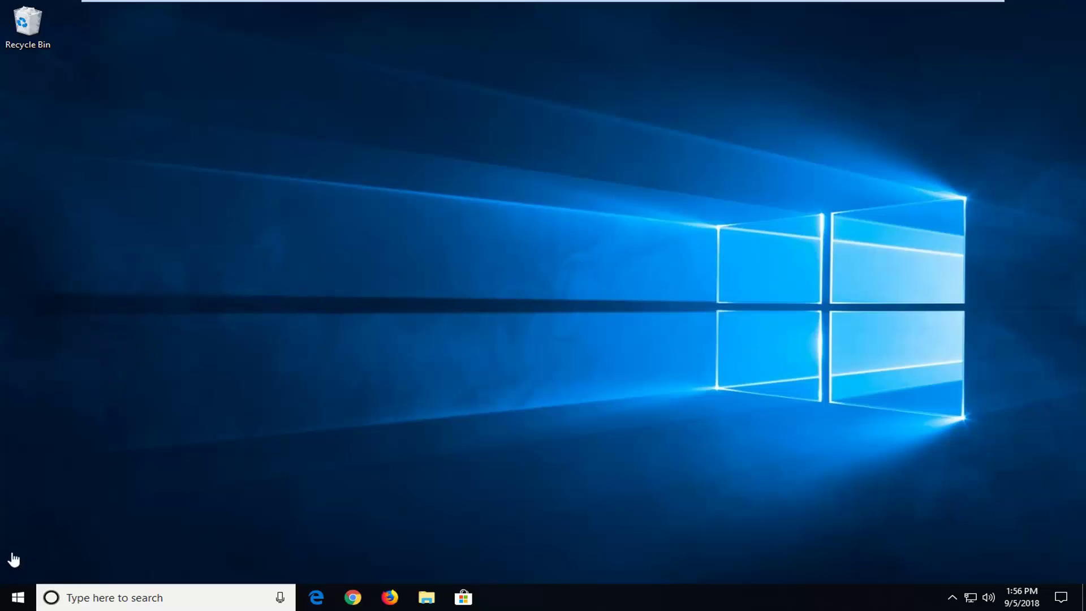
Search the Start menu for 'windows firewall'
{"action": "left_click", "coordinate": [15, 602]}
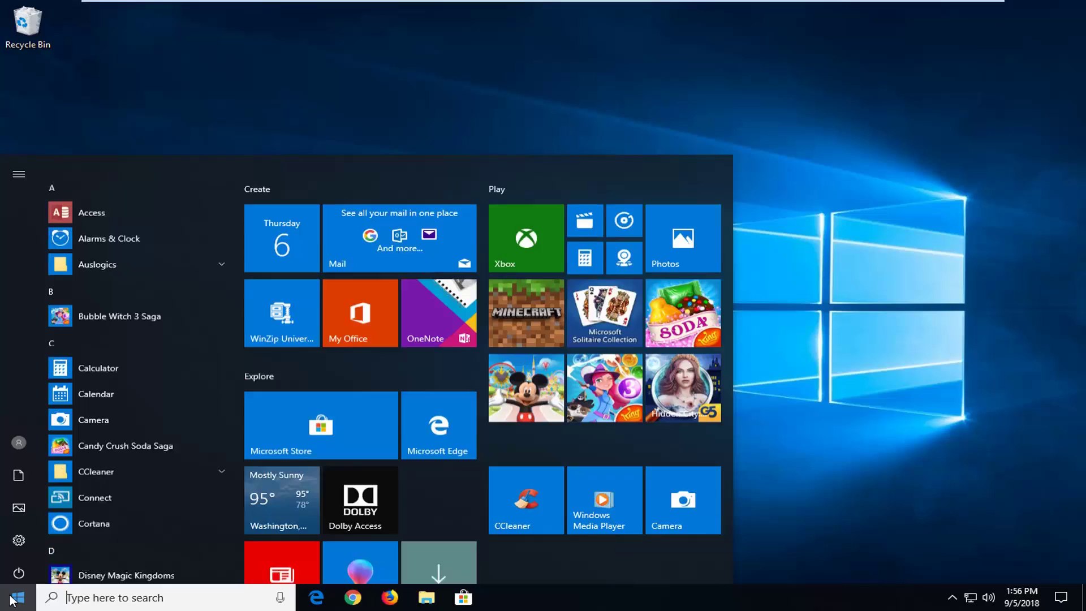
{"action": "type", "text": "windows firewall"}
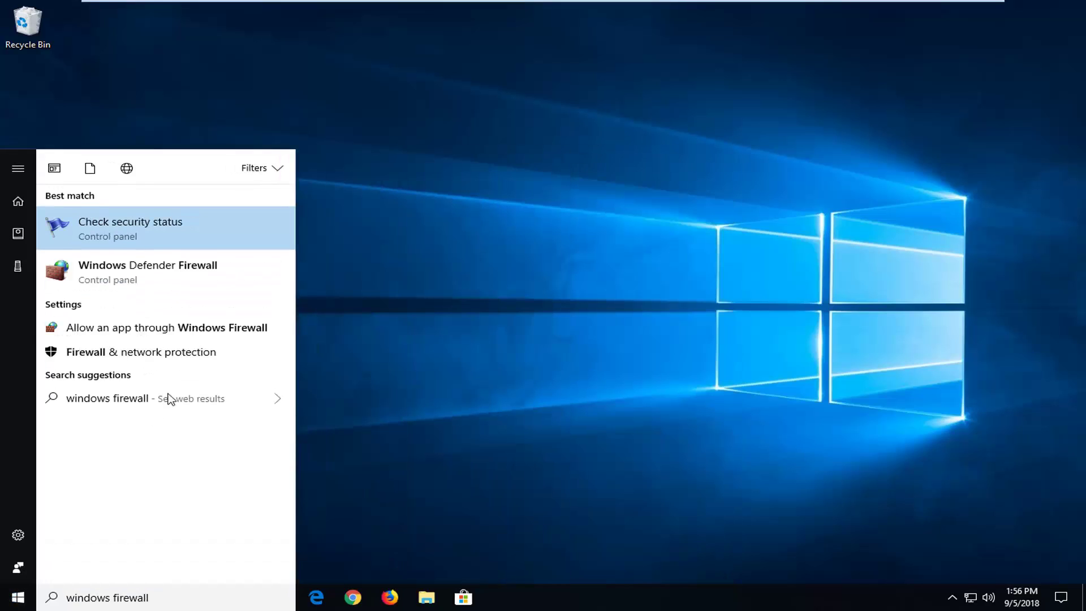
Open the Windows Defender Firewall Control Panel result from the search list
{"action": "left_click", "coordinate": [131, 268]}
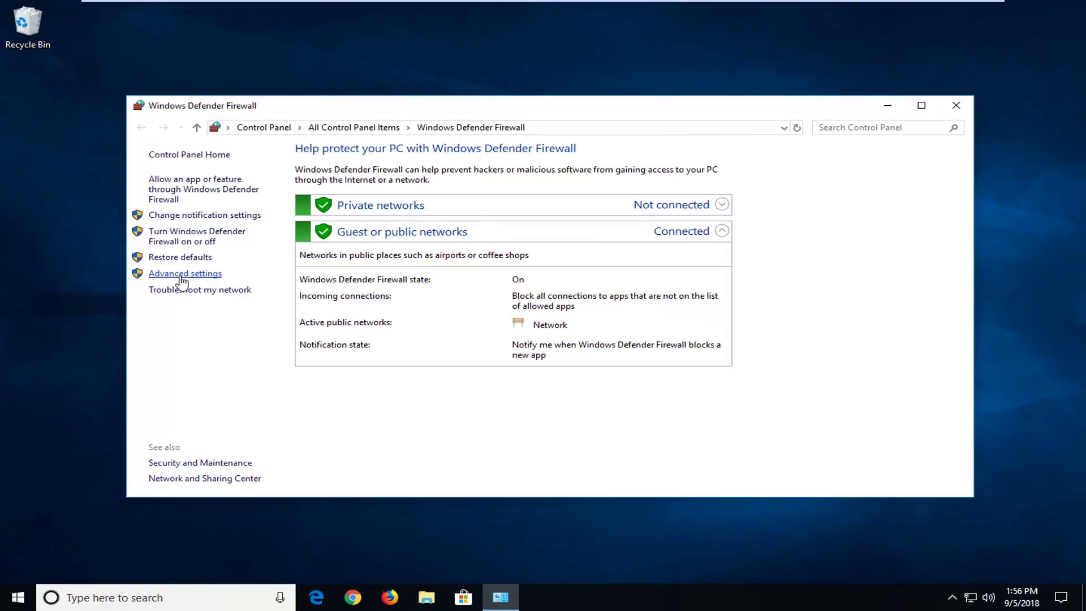
Open Advanced settings and display the Inbound Rules list after glancing at Outbound Rules
{"action": "left_click", "coordinate": [182, 279]}
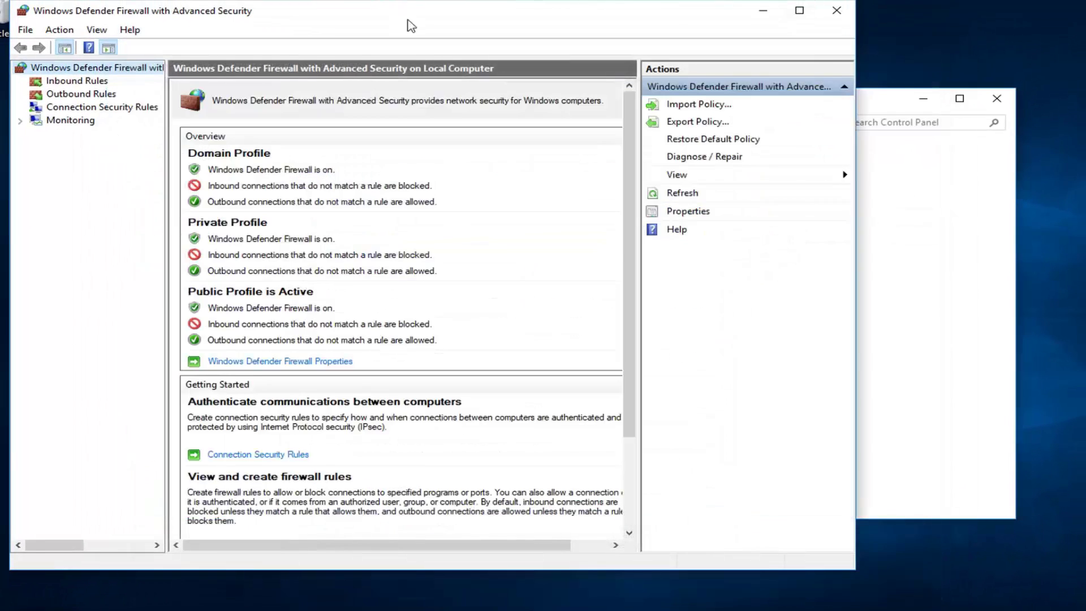
{"action": "left_click_drag", "start_coordinate": [414, 20], "coordinate": [552, 28]}
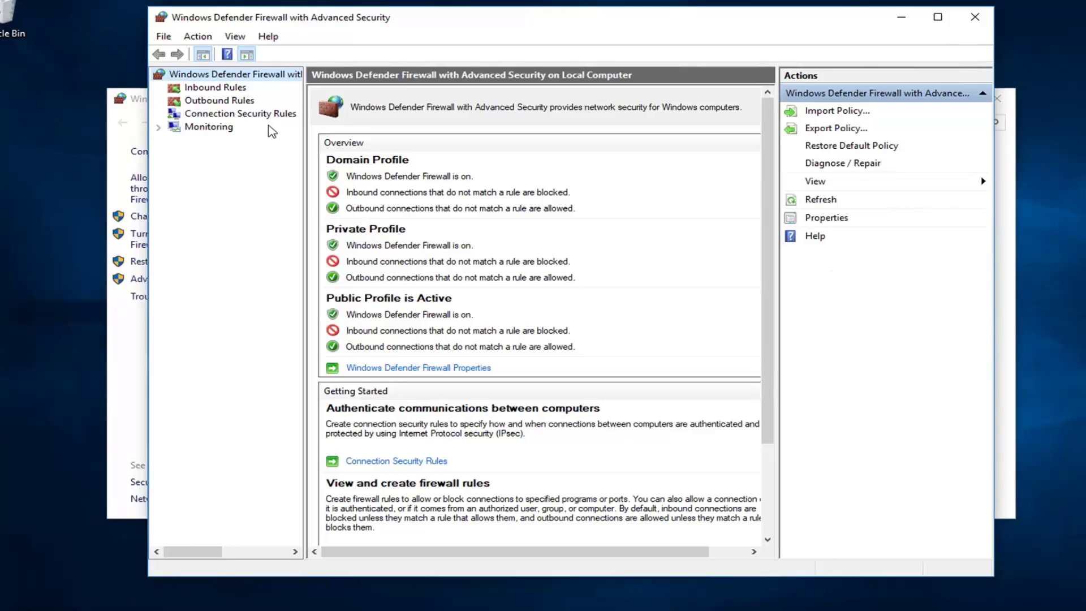
{"action": "left_click", "coordinate": [210, 87]}
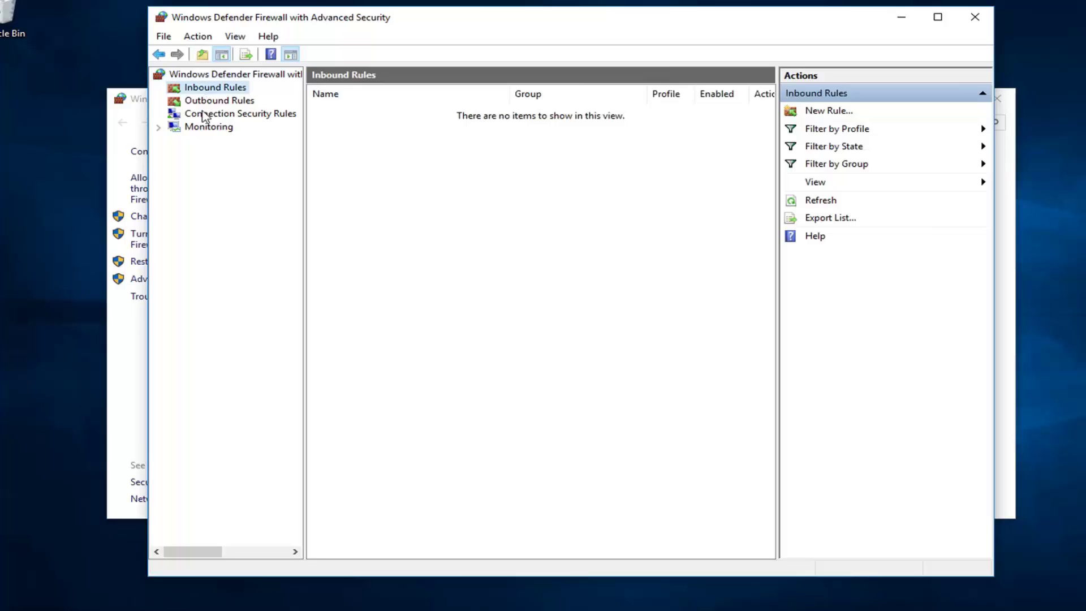
{"action": "left_click", "coordinate": [206, 101]}
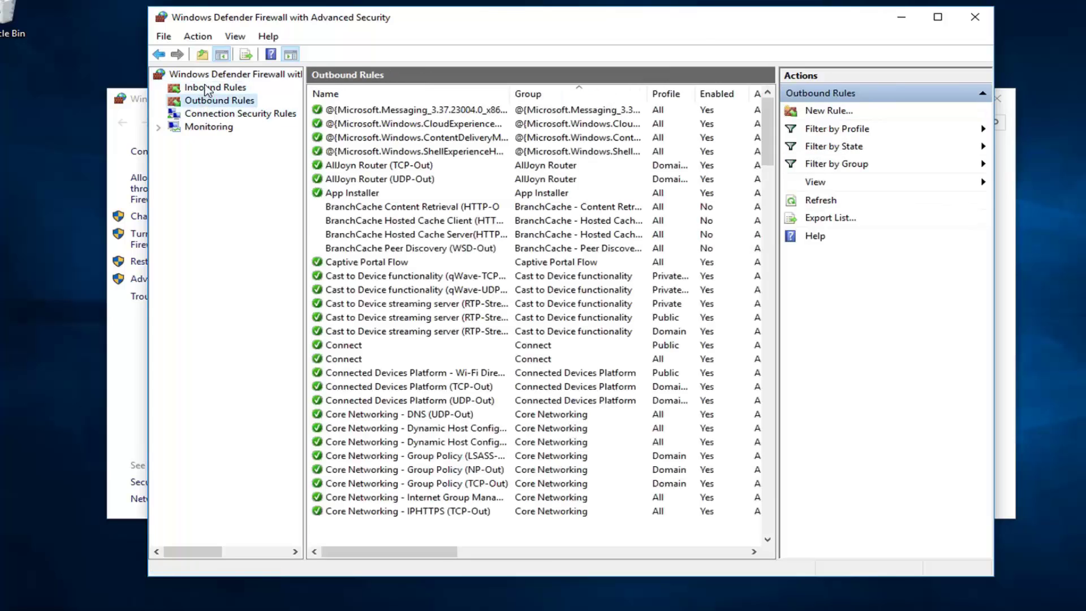
{"action": "left_click", "coordinate": [207, 89]}
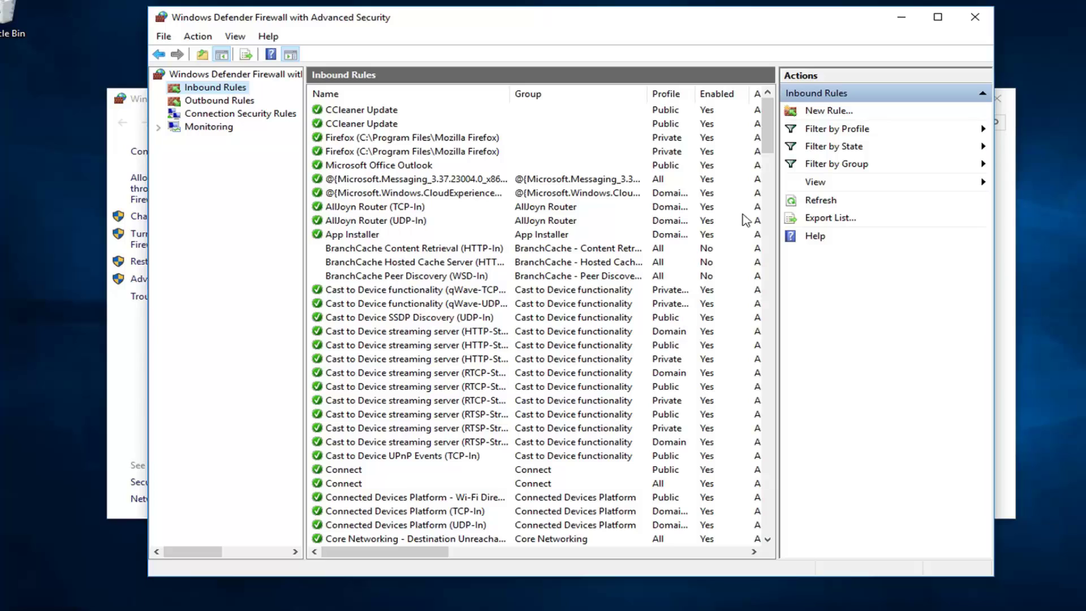
Start a new Port rule for TCP, limited to specific local port 80
{"action": "left_click", "coordinate": [816, 115]}
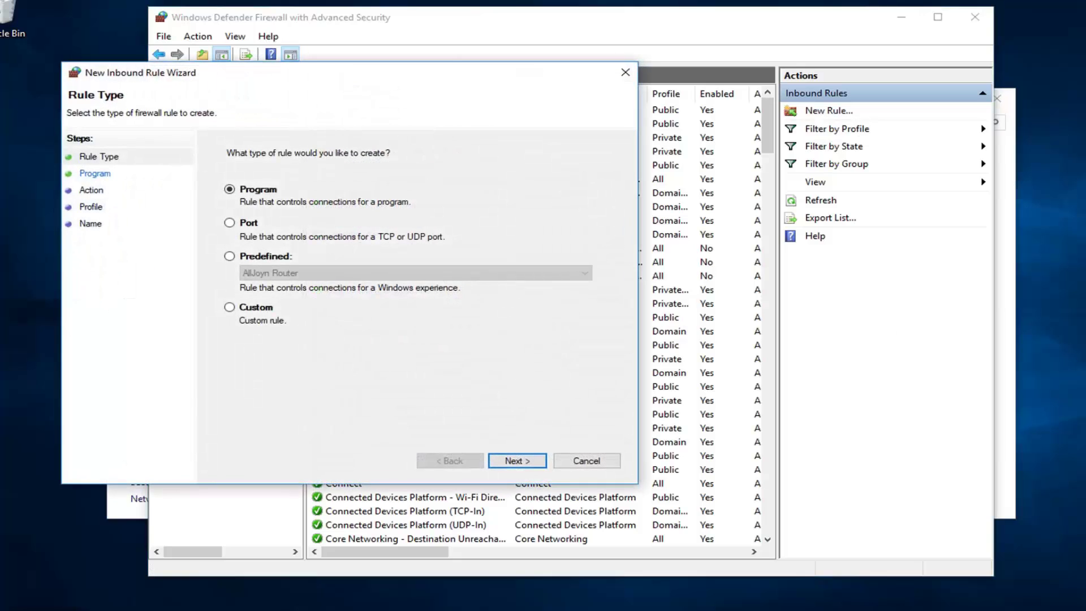
{"action": "left_click_drag", "start_coordinate": [339, 73], "coordinate": [538, 60]}
{"action": "left_click", "coordinate": [444, 212]}
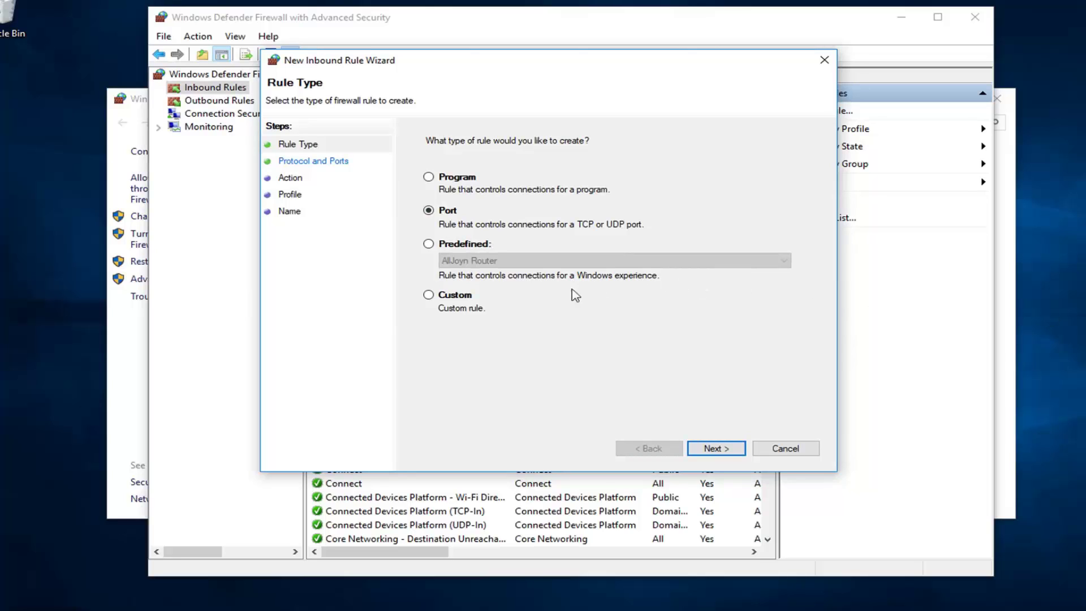
{"action": "left_click", "coordinate": [734, 456]}
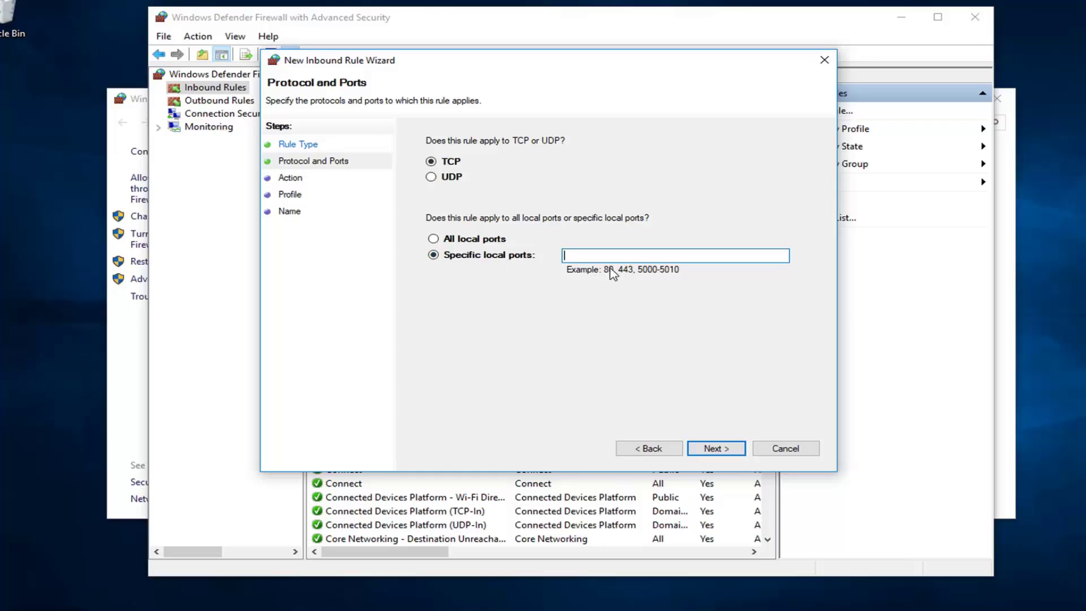
{"action": "type", "text": "80"}
Set the new rule's action to 'Block the connection' and advance to the Profile page
{"action": "left_click", "coordinate": [703, 450]}
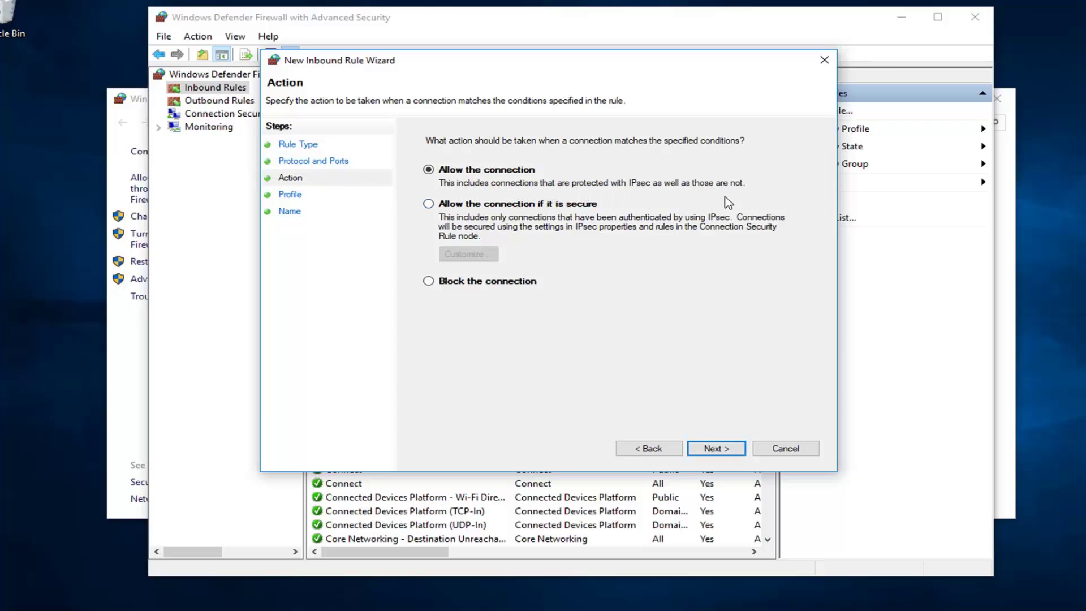
{"action": "left_click", "coordinate": [429, 284]}
{"action": "left_click", "coordinate": [715, 448]}
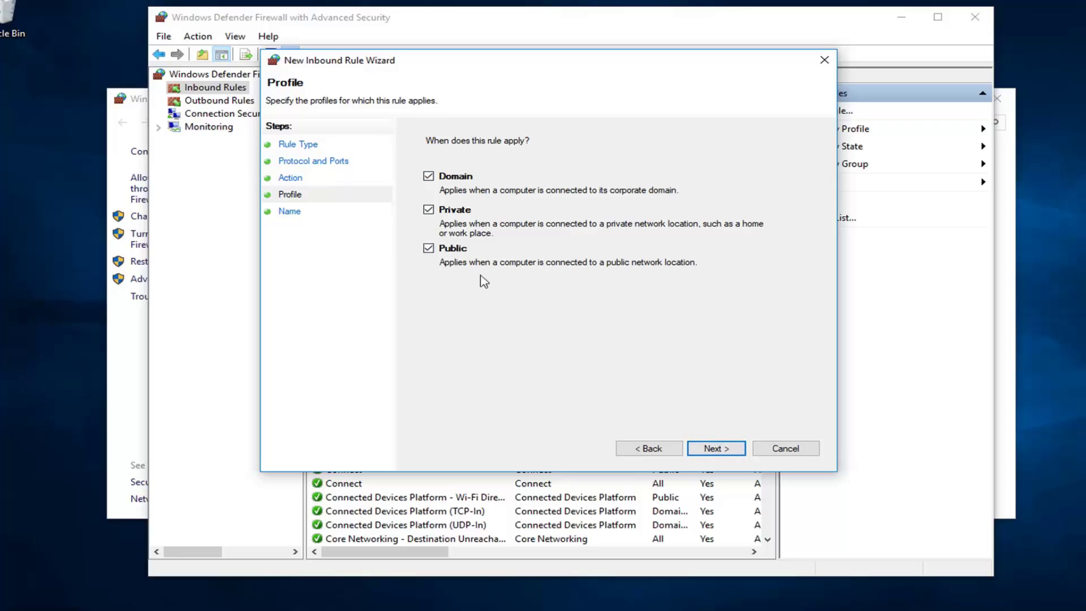
Keep Domain, Private and Public profiles and name the rule 'Blocking Whatever'
{"action": "left_click", "coordinate": [715, 448]}
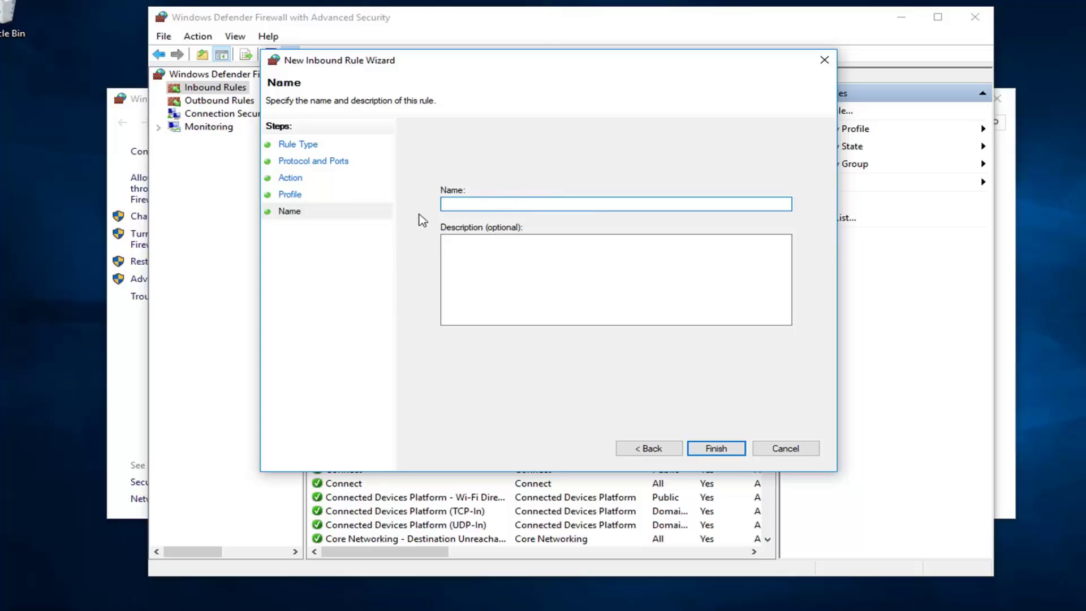
{"action": "type", "text": "Blocking Whatever"}
{"action": "left_click", "coordinate": [553, 245]}
{"action": "left_click", "coordinate": [551, 245]}
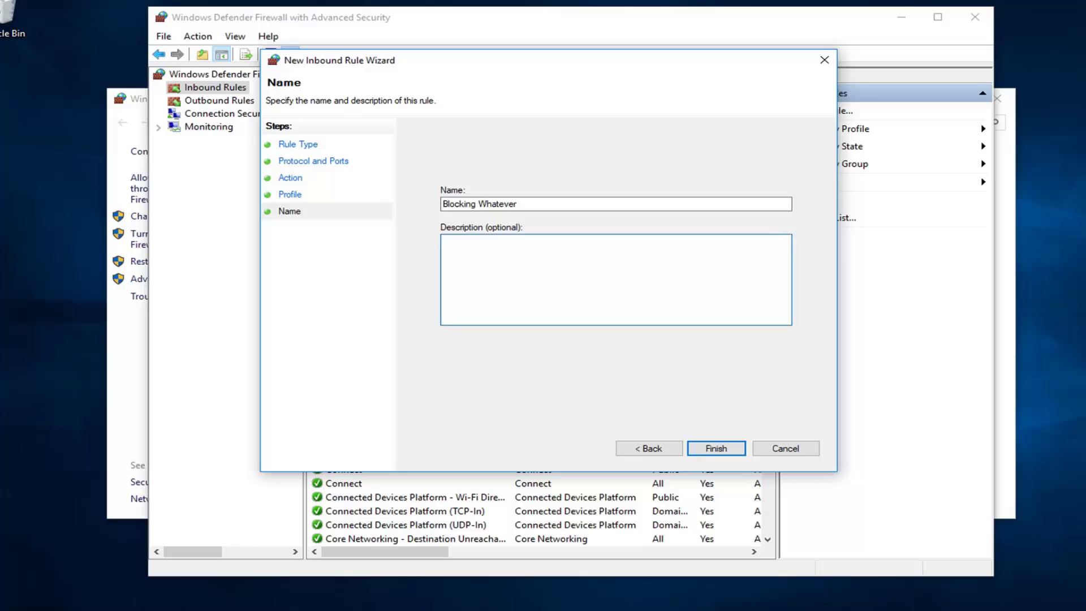
Finish the wizard and select the new 'Blocking Whatever' rule in Inbound Rules
{"action": "left_click", "coordinate": [715, 448]}
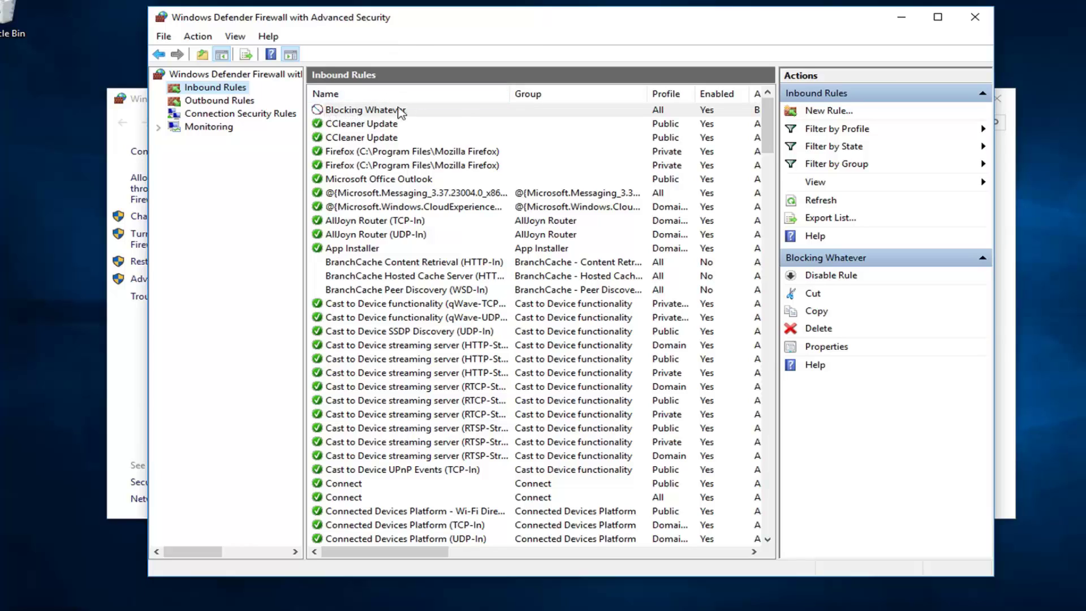
{"action": "left_click", "coordinate": [357, 112]}
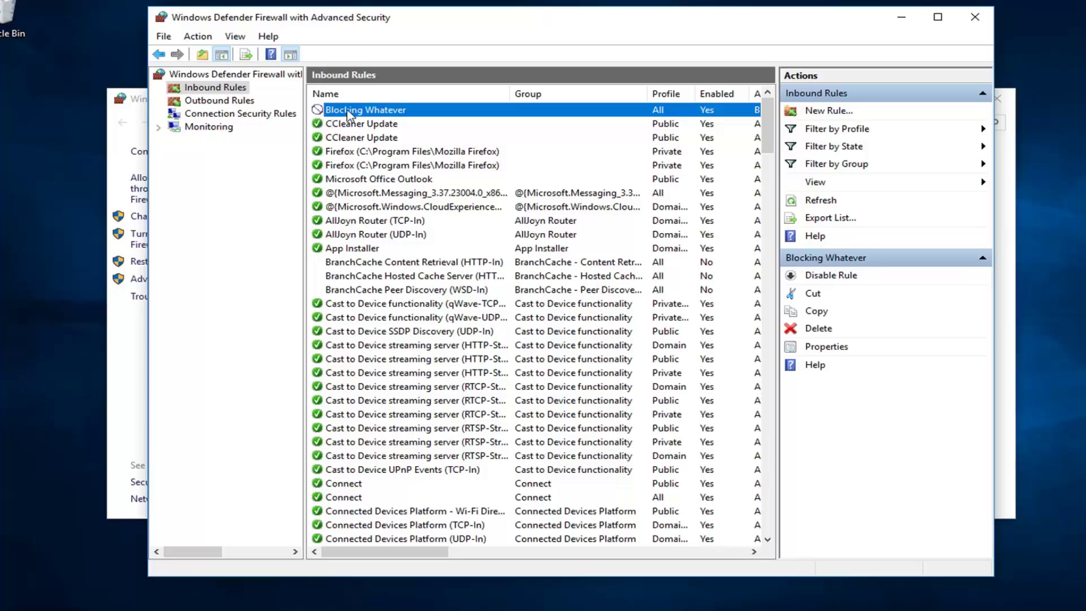
Review the 'Blocking Whatever' properties, keeping 'Block the connection', then close the dialog
{"action": "double_click", "coordinate": [381, 113]}
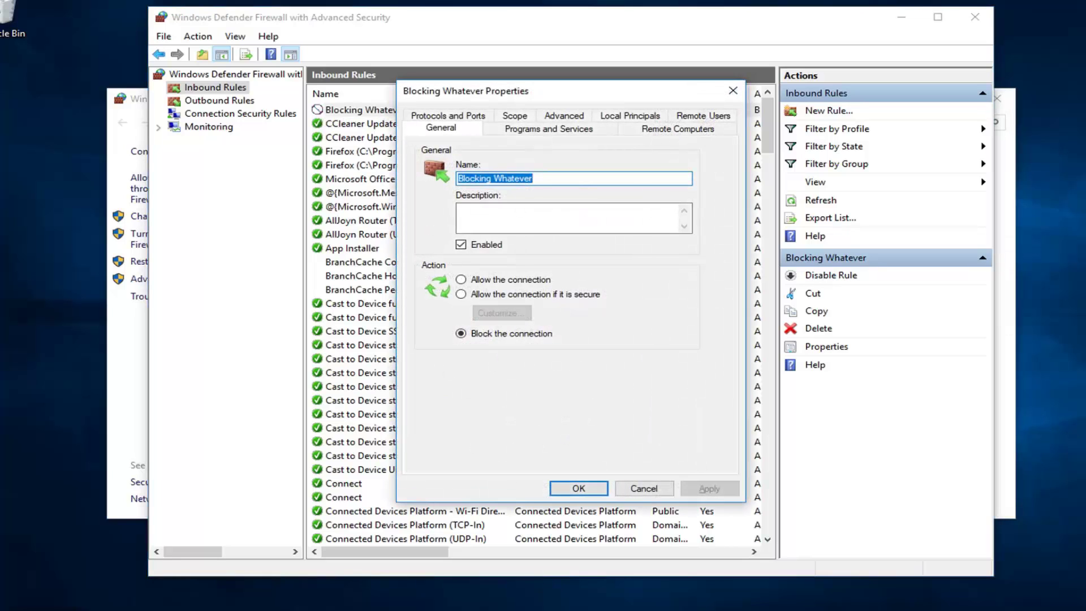
{"action": "left_click", "coordinate": [462, 280]}
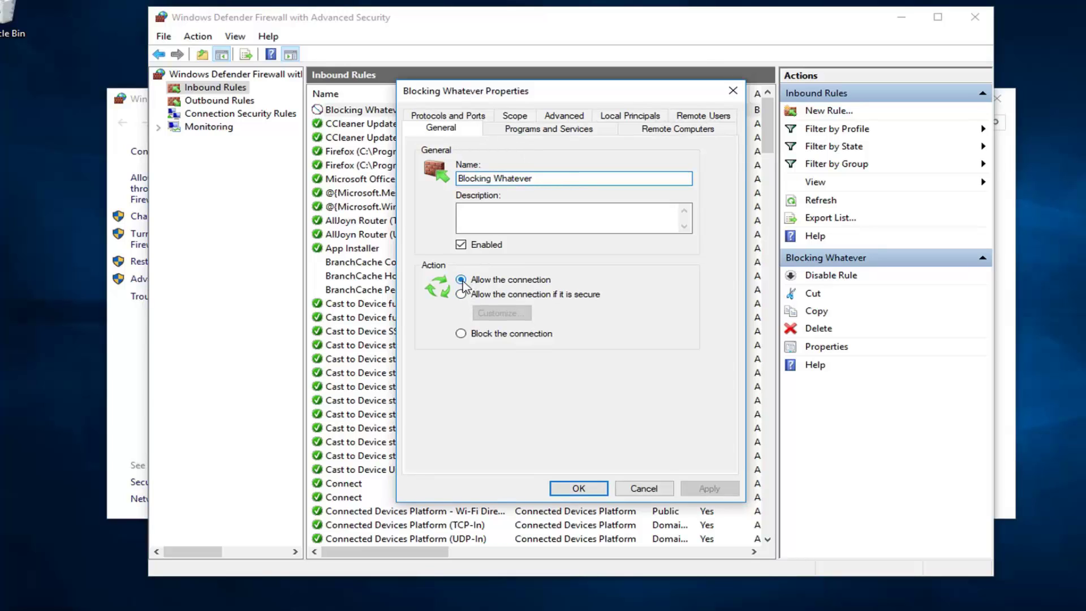
{"action": "left_click", "coordinate": [488, 337]}
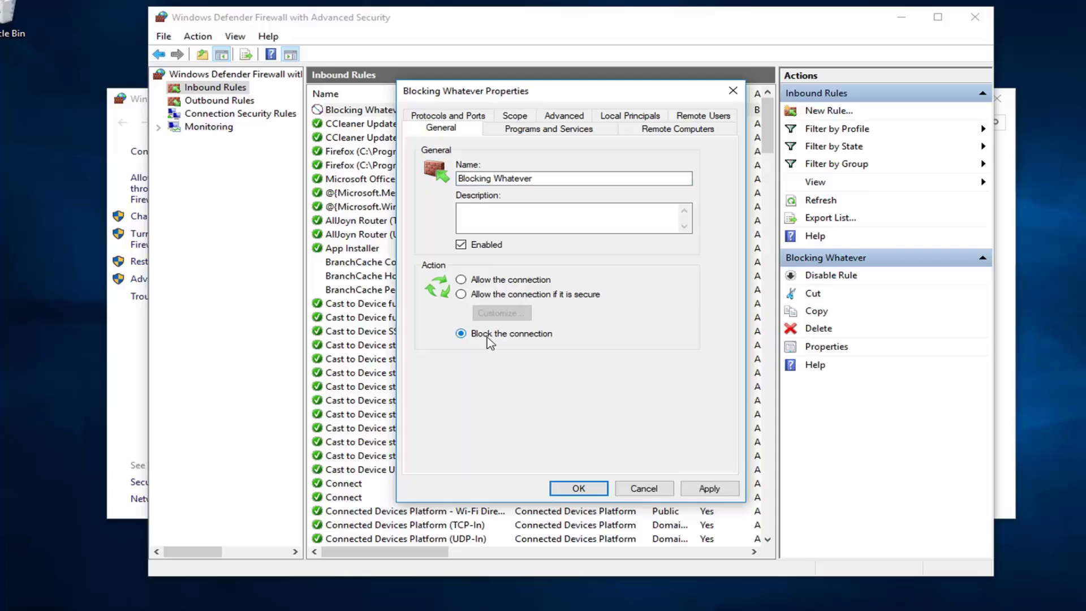
{"action": "left_click", "coordinate": [549, 128]}
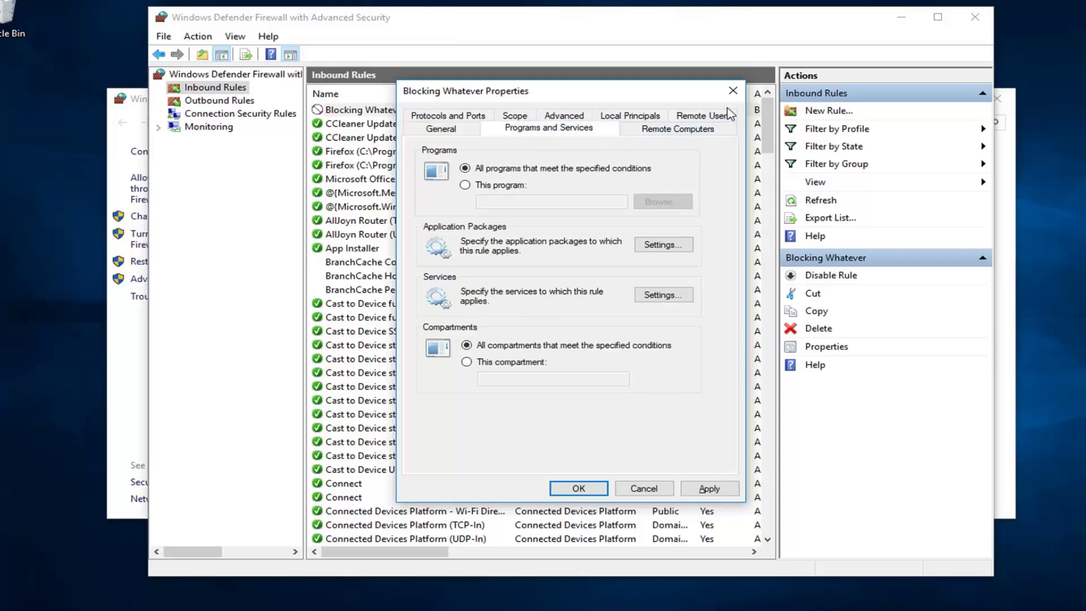
{"action": "left_click", "coordinate": [733, 90]}
Dismiss the rule's context menu, scroll the inbound list, and close the advanced console
{"action": "right_click", "coordinate": [417, 112]}
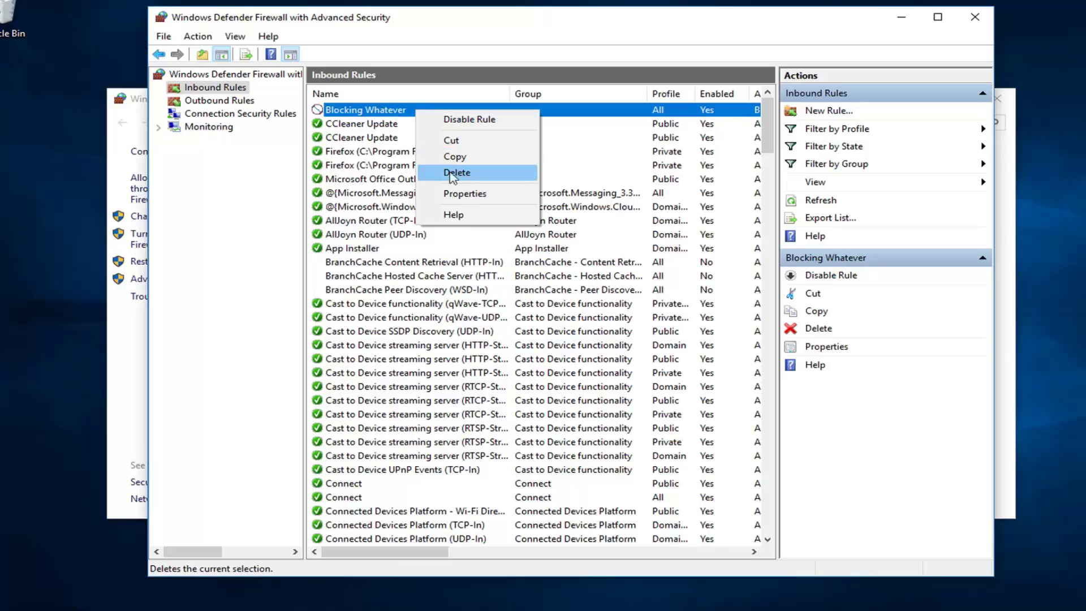
{"action": "left_click", "coordinate": [376, 181]}
{"action": "scroll", "coordinate": [375, 195], "scroll_direction": "down", "scroll_amount": 6}
{"action": "scroll", "coordinate": [376, 199], "scroll_direction": "down", "scroll_amount": 10}
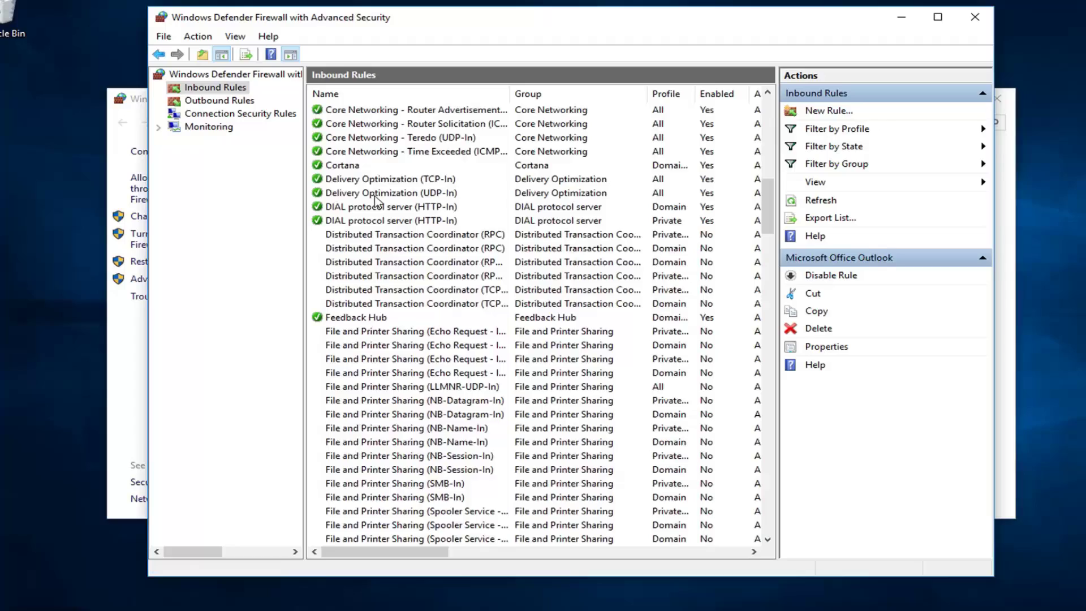
{"action": "scroll", "coordinate": [377, 201], "scroll_direction": "up", "scroll_amount": 10}
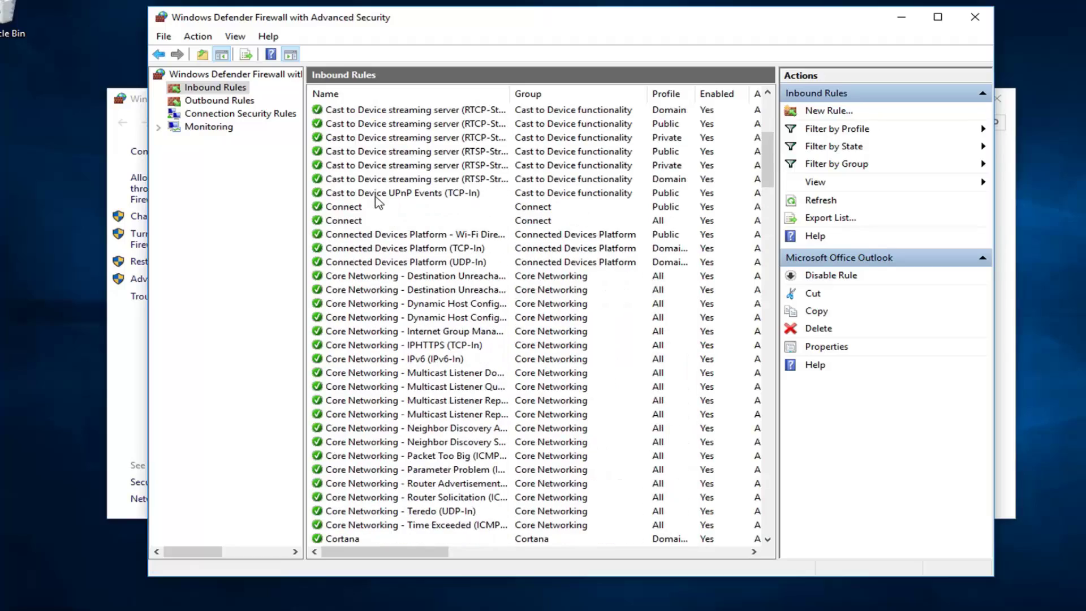
{"action": "scroll", "coordinate": [377, 203], "scroll_direction": "up", "scroll_amount": 7}
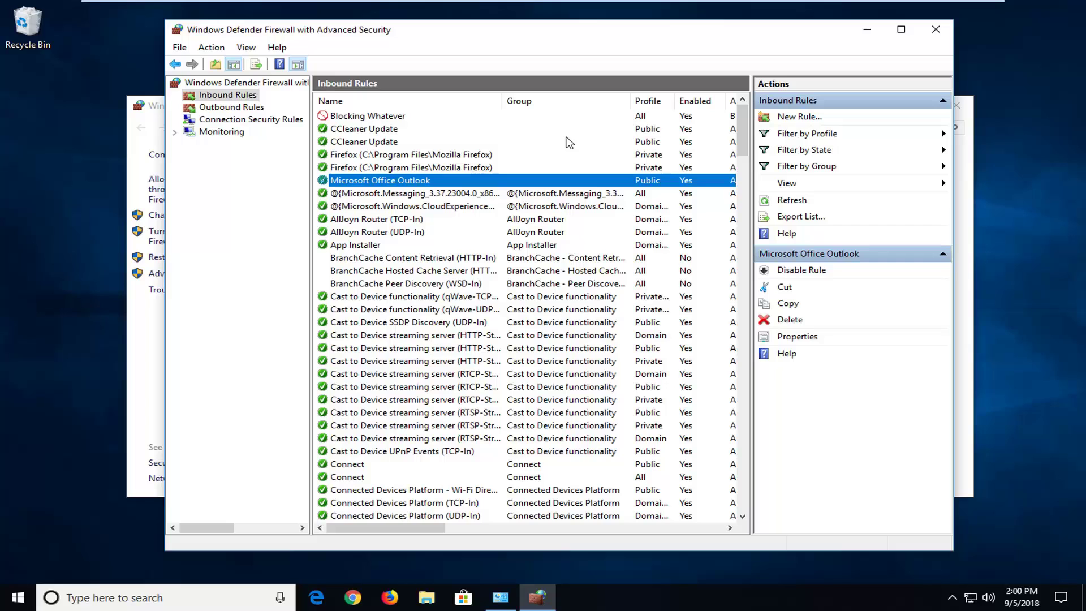
{"action": "left_click", "coordinate": [936, 30]}
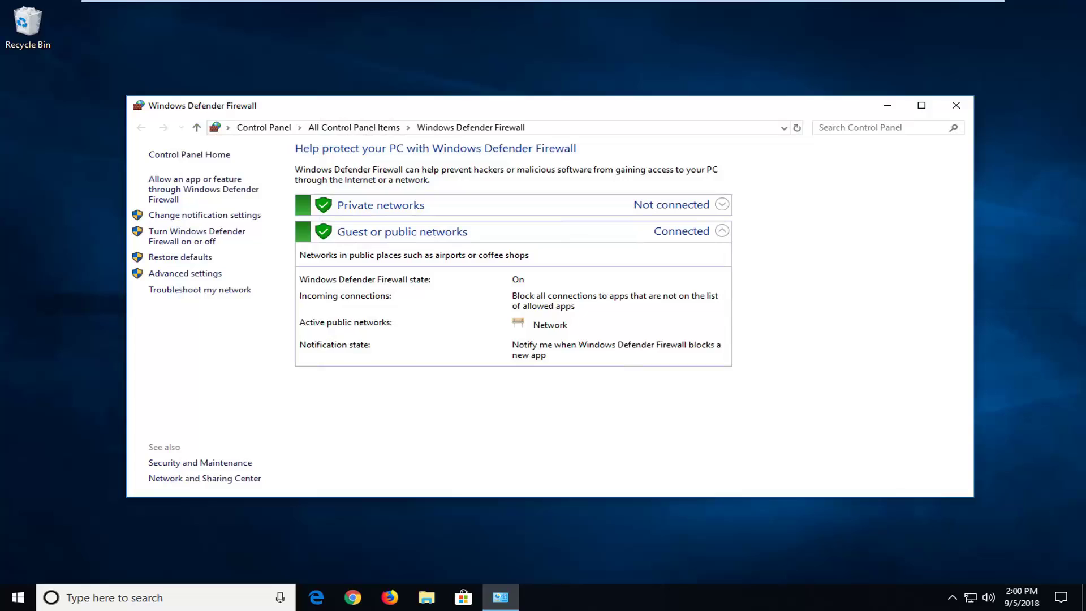